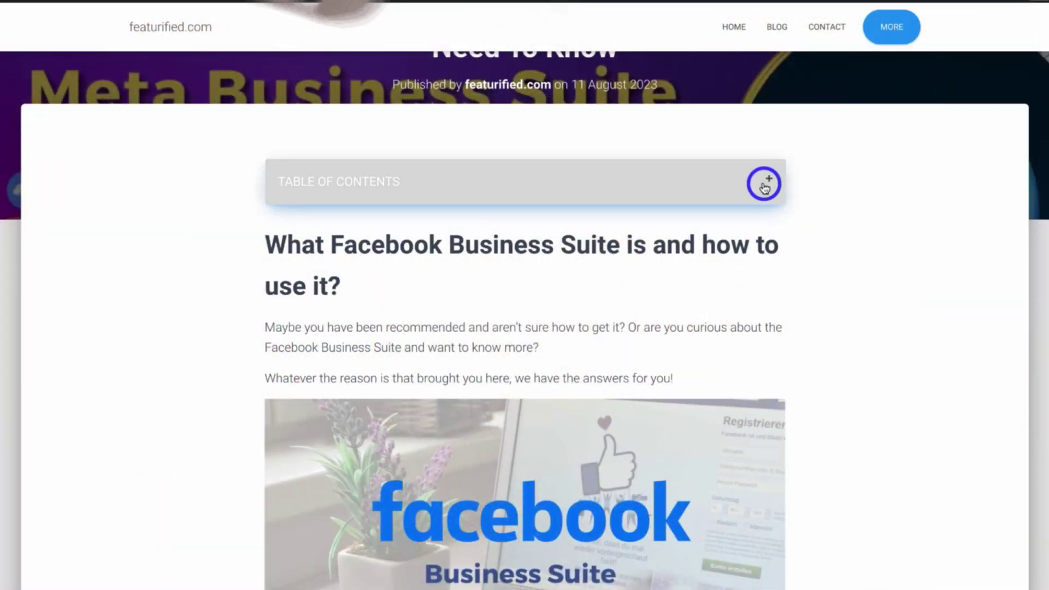
Expand the collapsed Table of Contents box to list the Meta Business Suite post's numbered sections
click(764, 187)
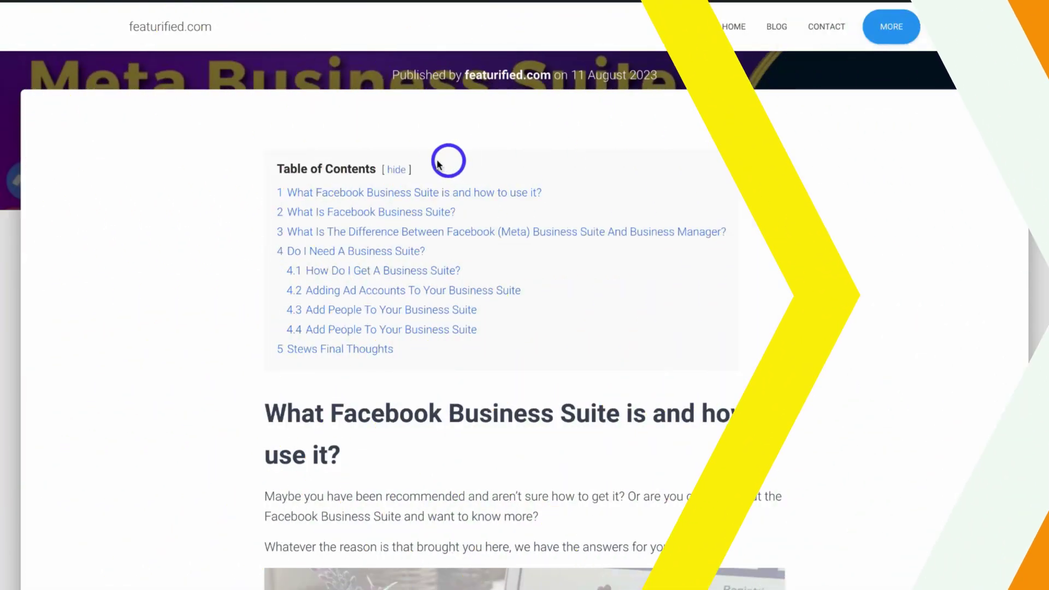
Collapse the numbered table of contents with [hide], then reopen it with [show]
click(397, 171)
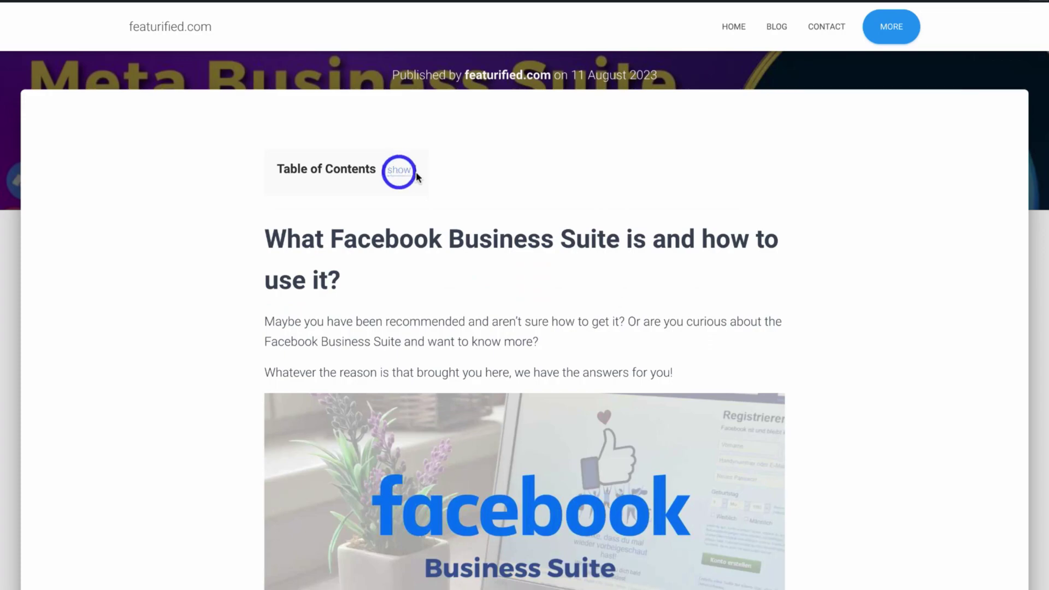
click(397, 171)
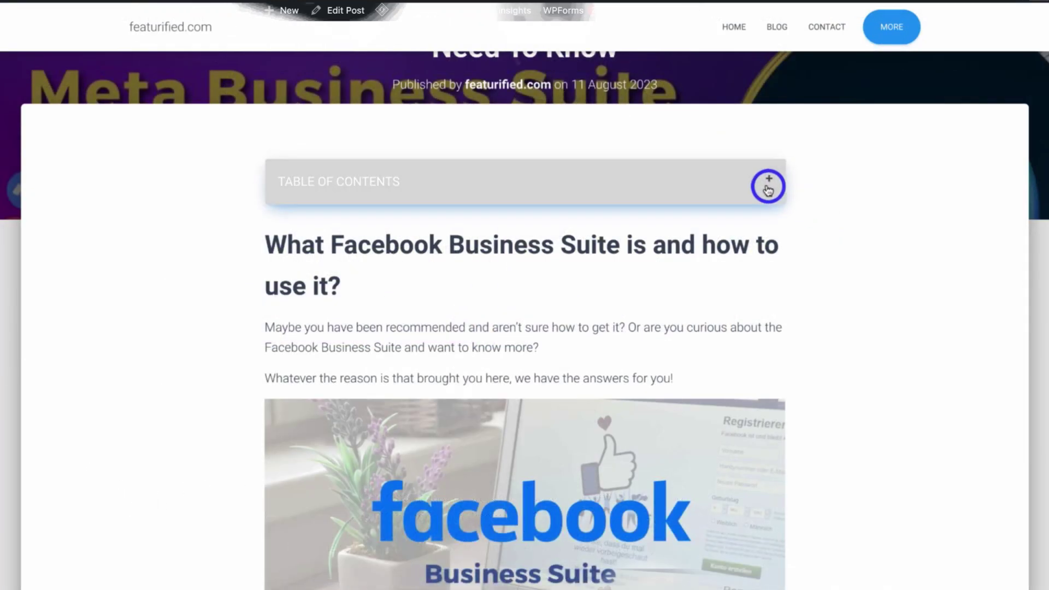
Expand, hide and reshow the table of contents, then scroll down and back up to the title banner
click(763, 185)
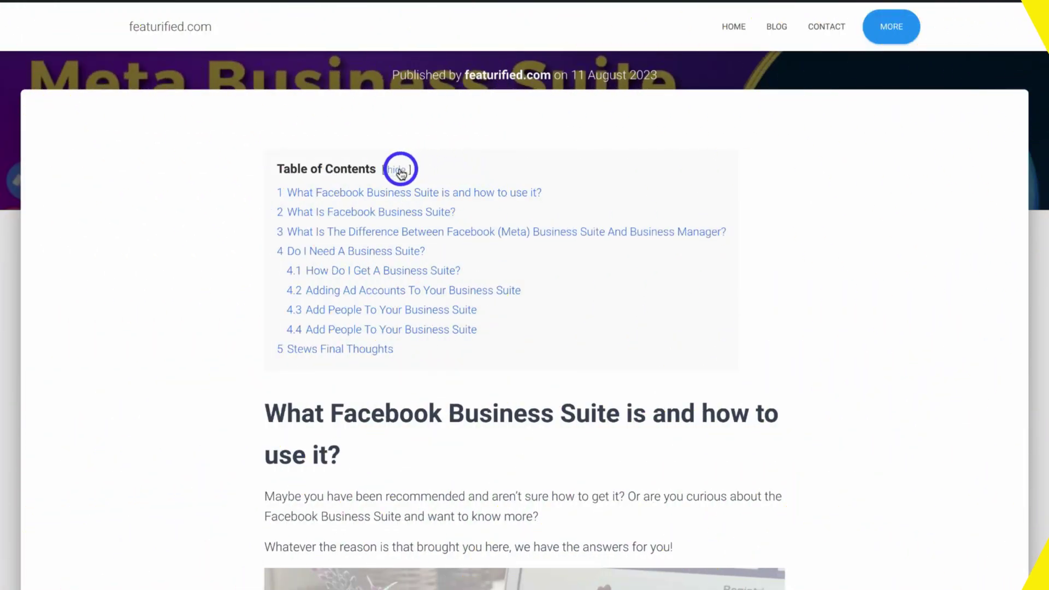
click(397, 171)
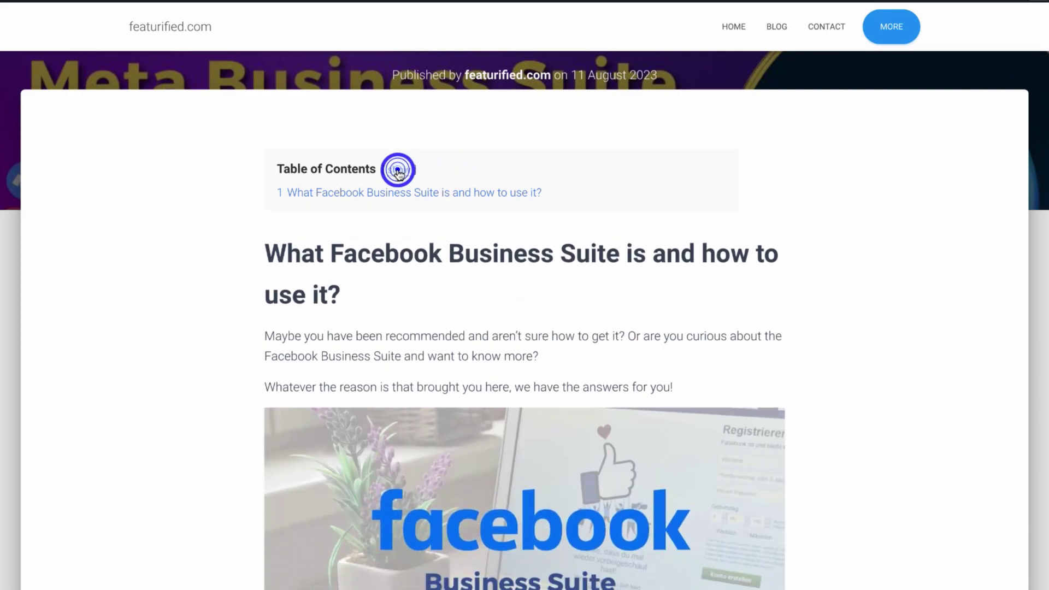
click(396, 170)
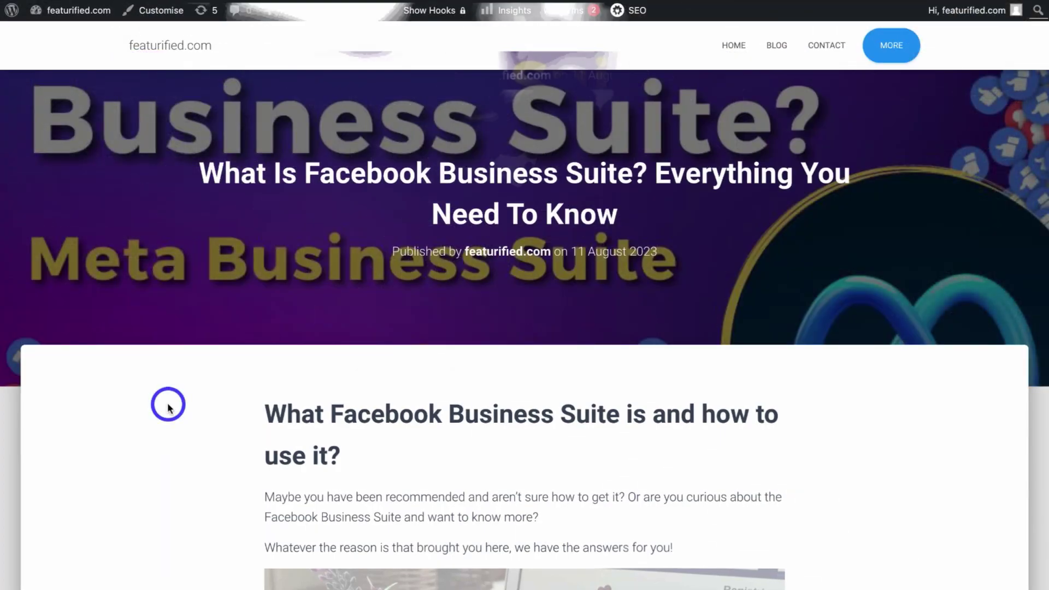
scroll(167, 405, down, 12)
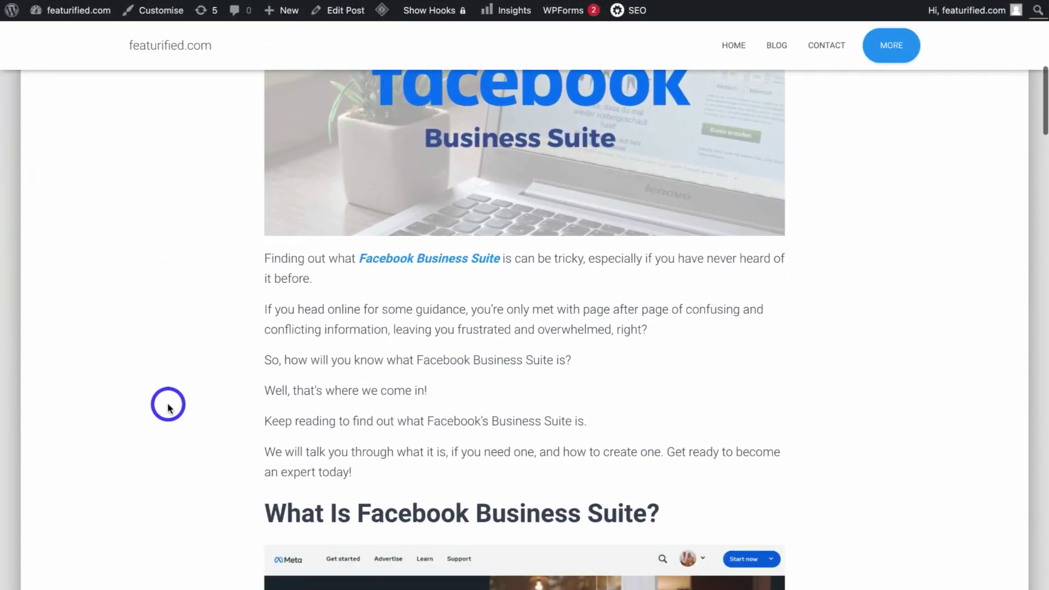
scroll(168, 407, up, 10)
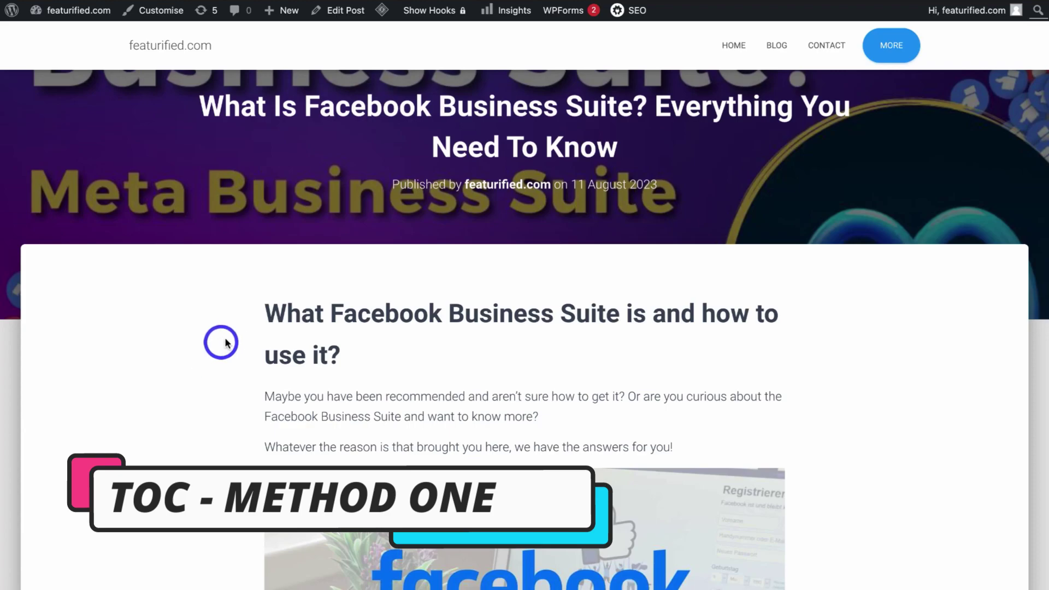
From the admin dashboard, go to Plugins > Add New
click(15, 14)
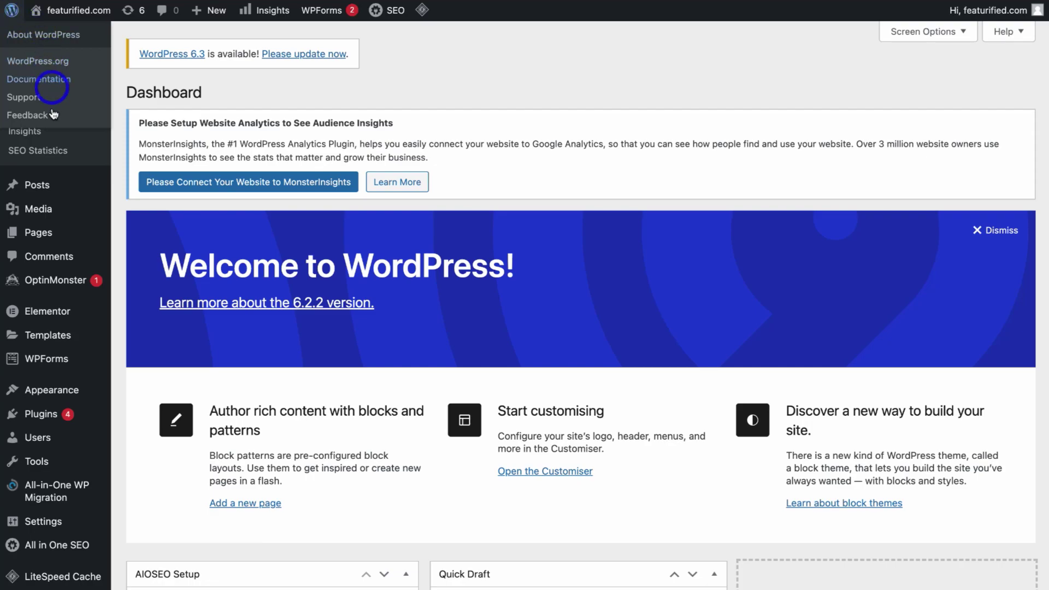
mouse_move(54, 427)
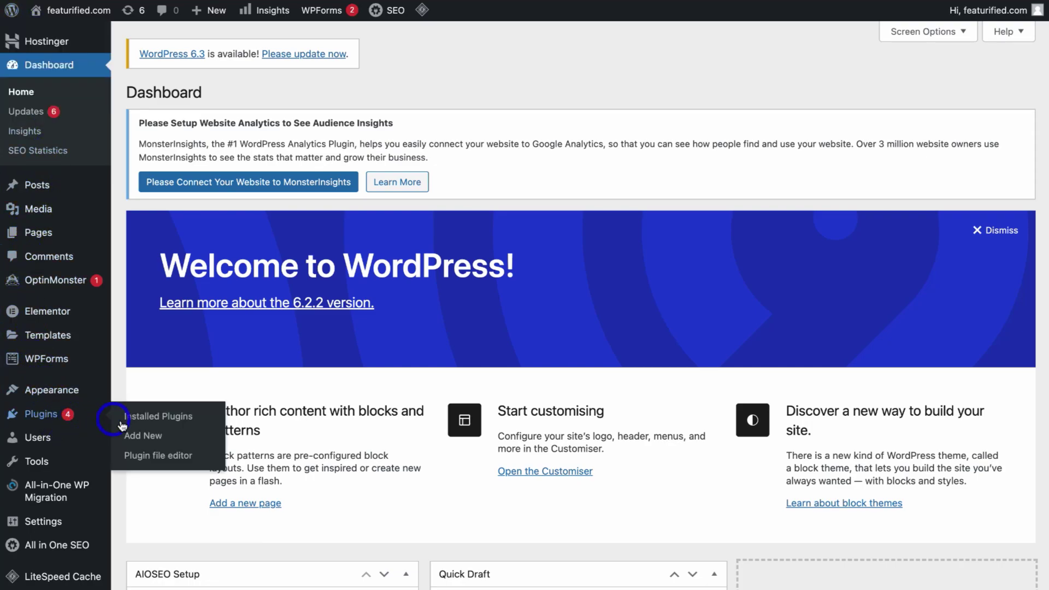
click(180, 441)
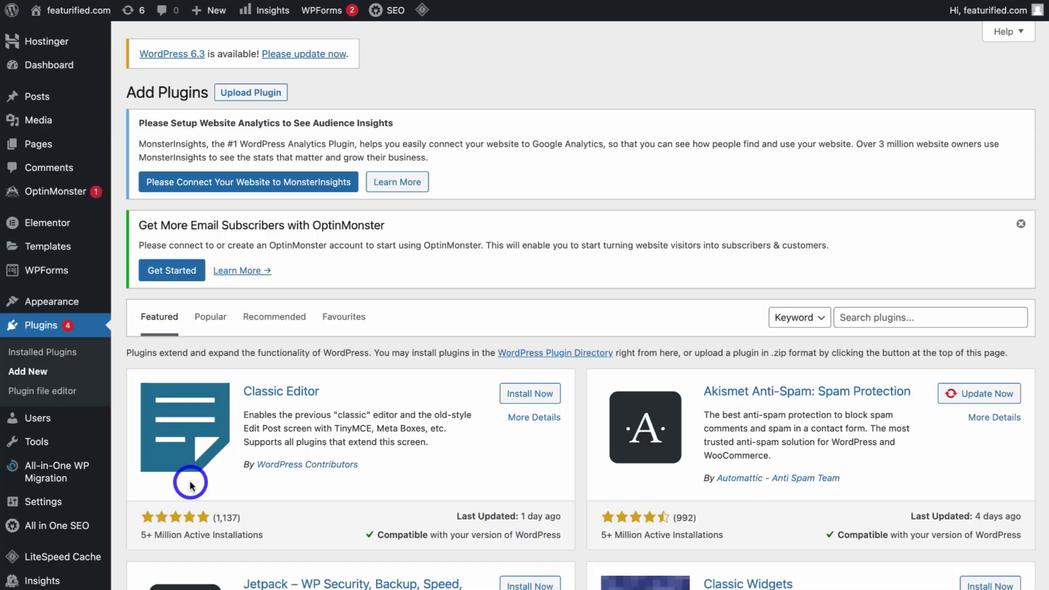
Search for 'simpletoc', then install and activate the SimpleTOC – Table of Contents Block plugin
click(864, 318)
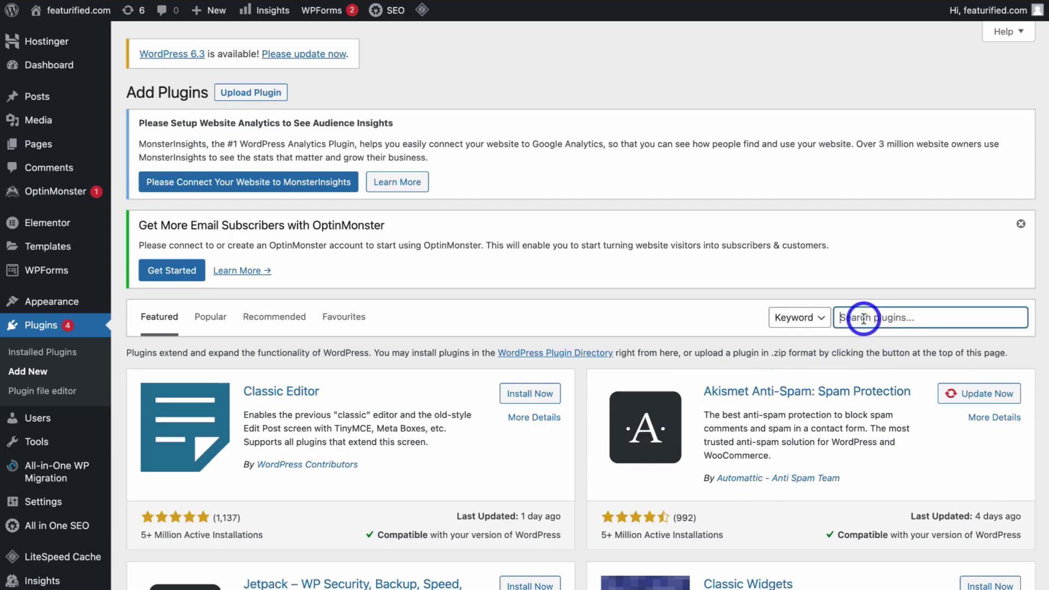
text(simpletoc)
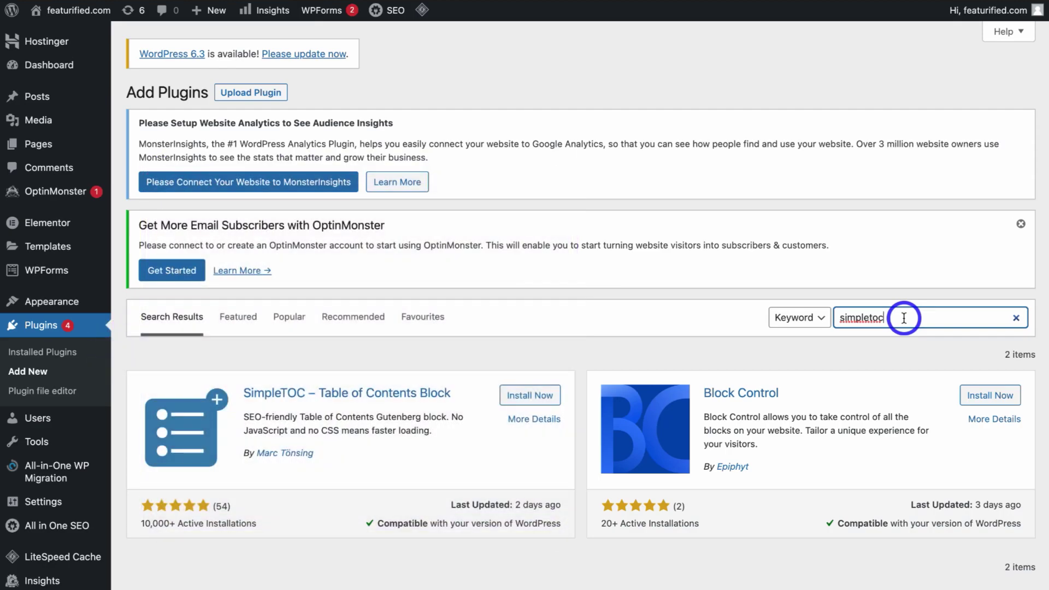
click(522, 401)
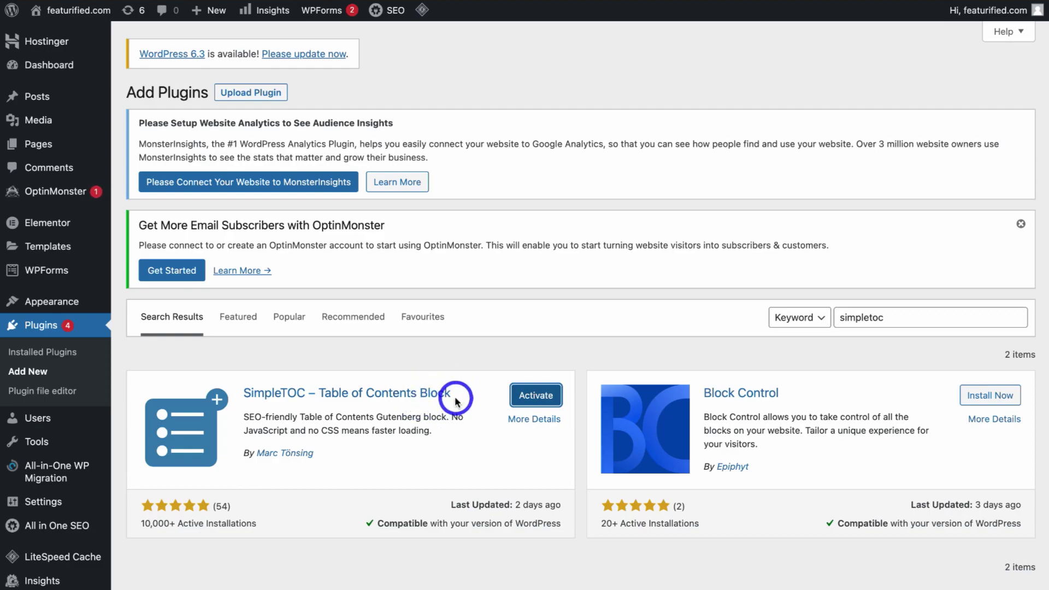
click(534, 395)
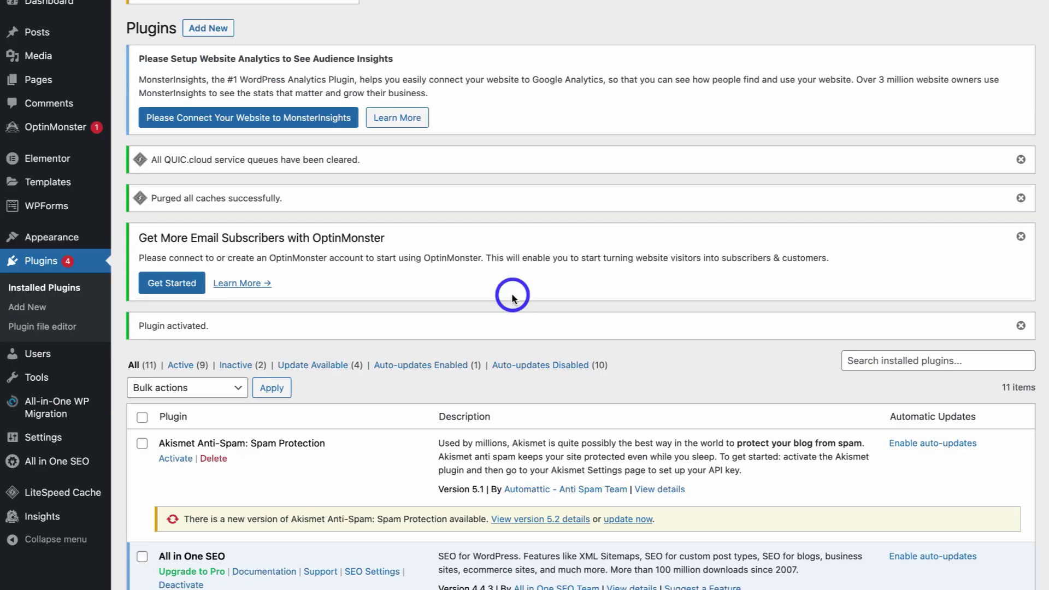
Save Settings > SimpleTOC with Force accordion menu, wrapper div and smooth scrolling checked
mouse_move(76, 444)
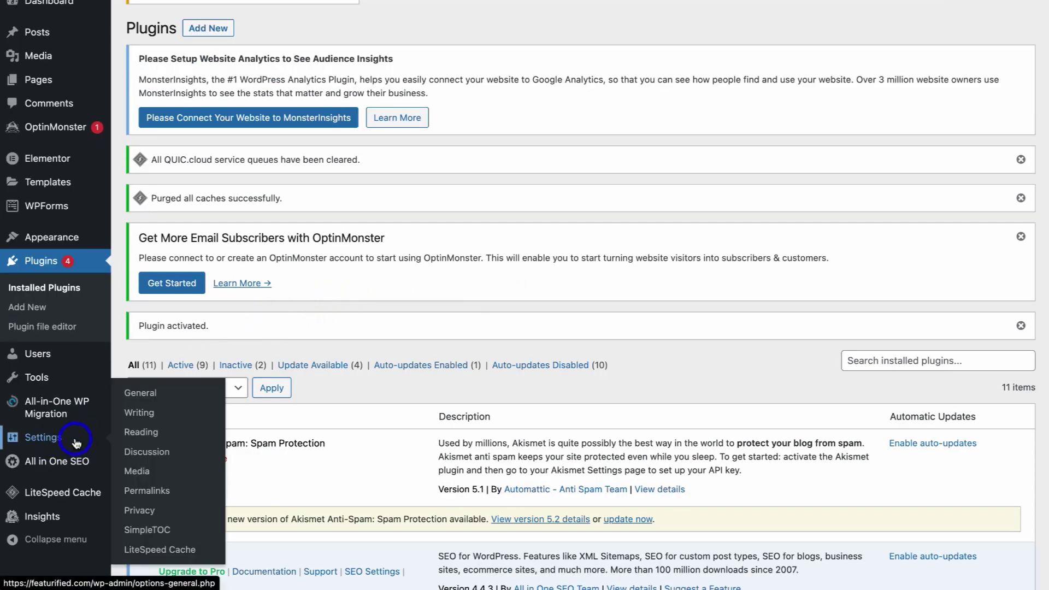
click(191, 534)
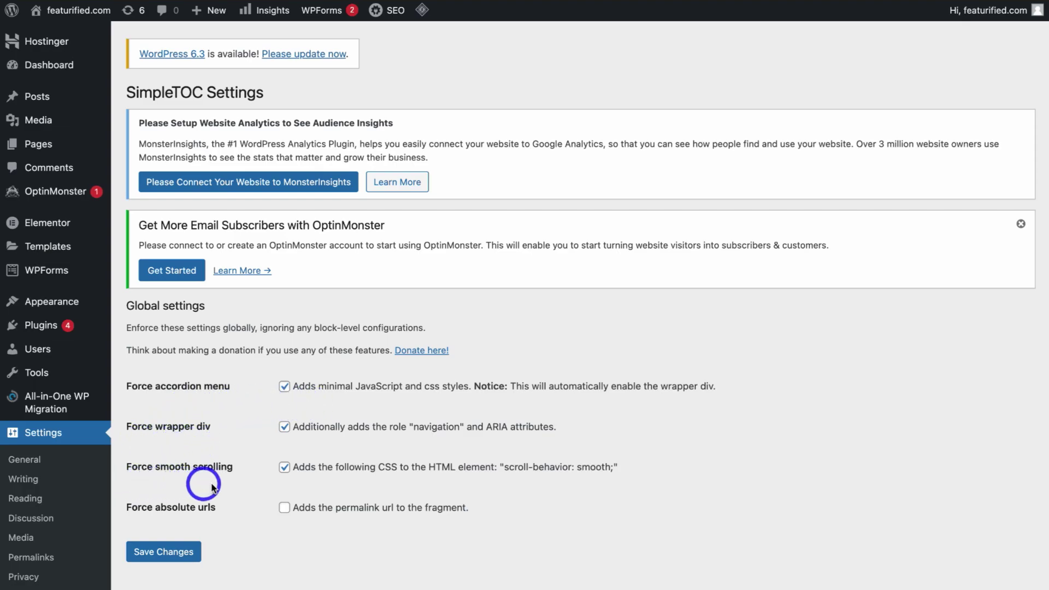
click(162, 553)
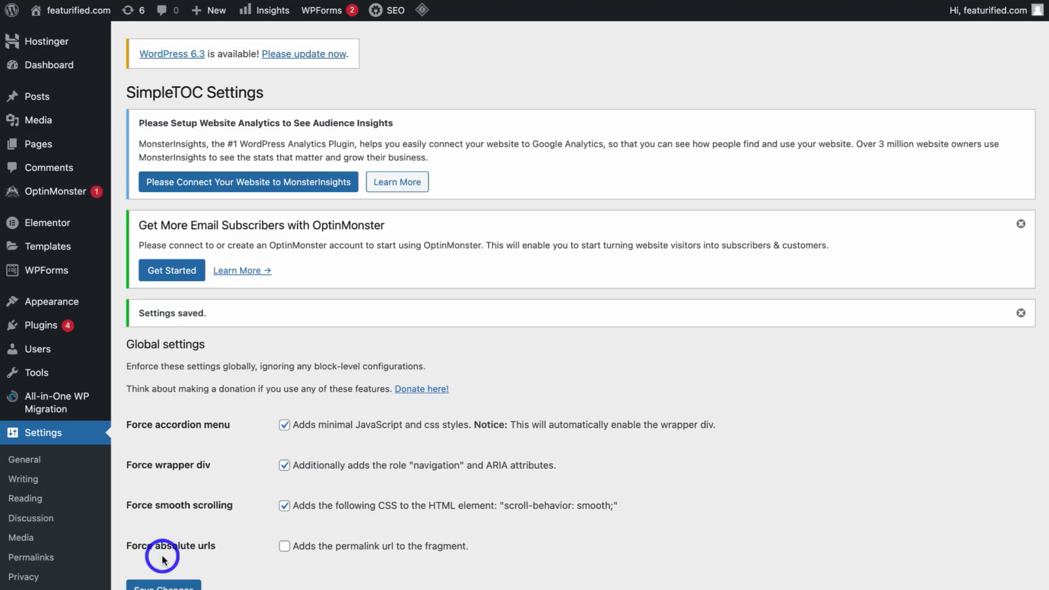
Open the Facebook Business Suite post from All Posts and add an empty block below its title
click(64, 103)
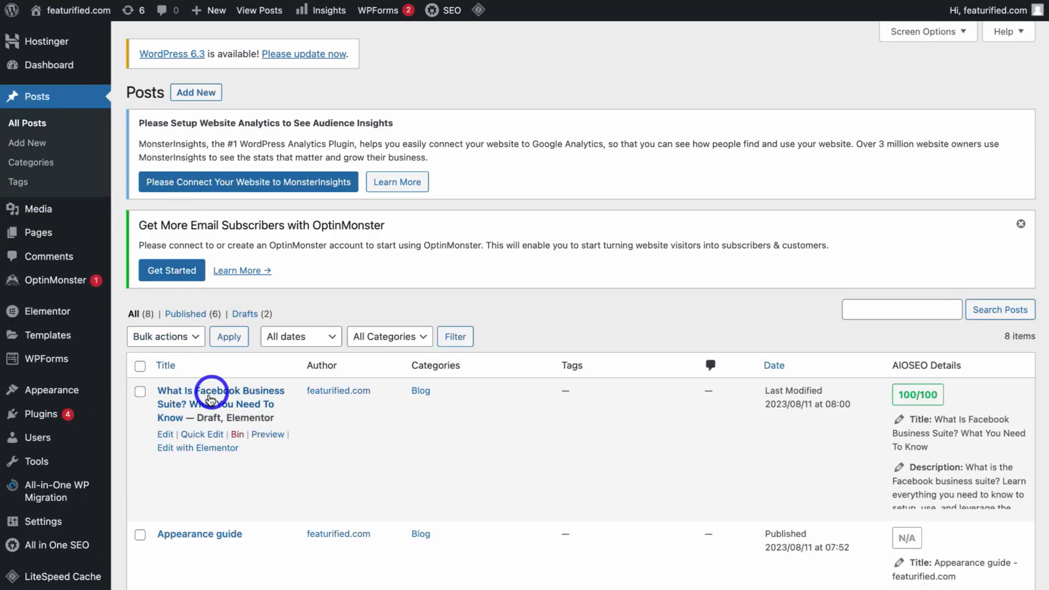
click(238, 408)
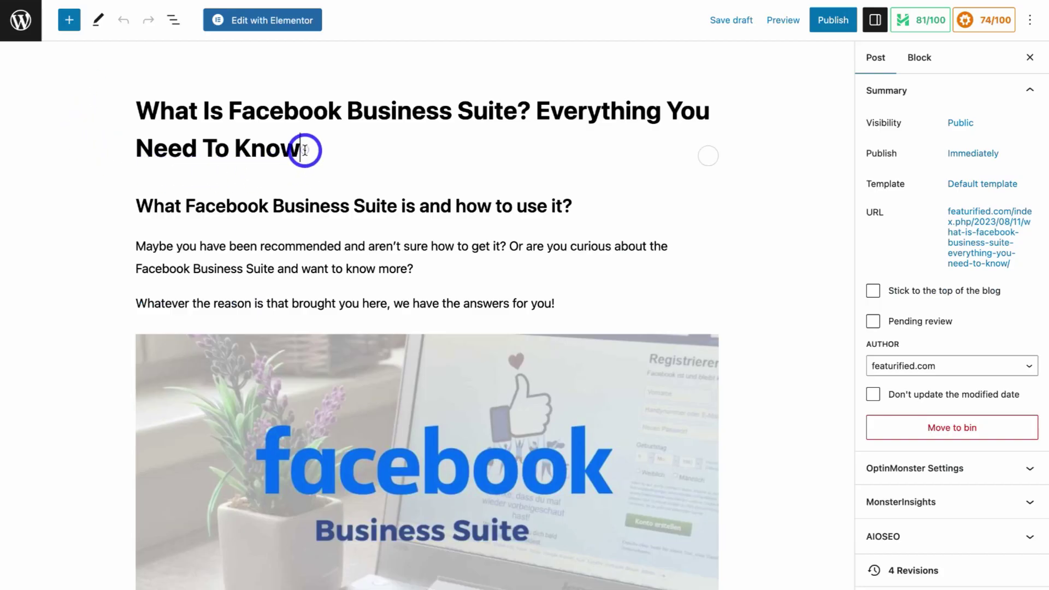
key(Return)
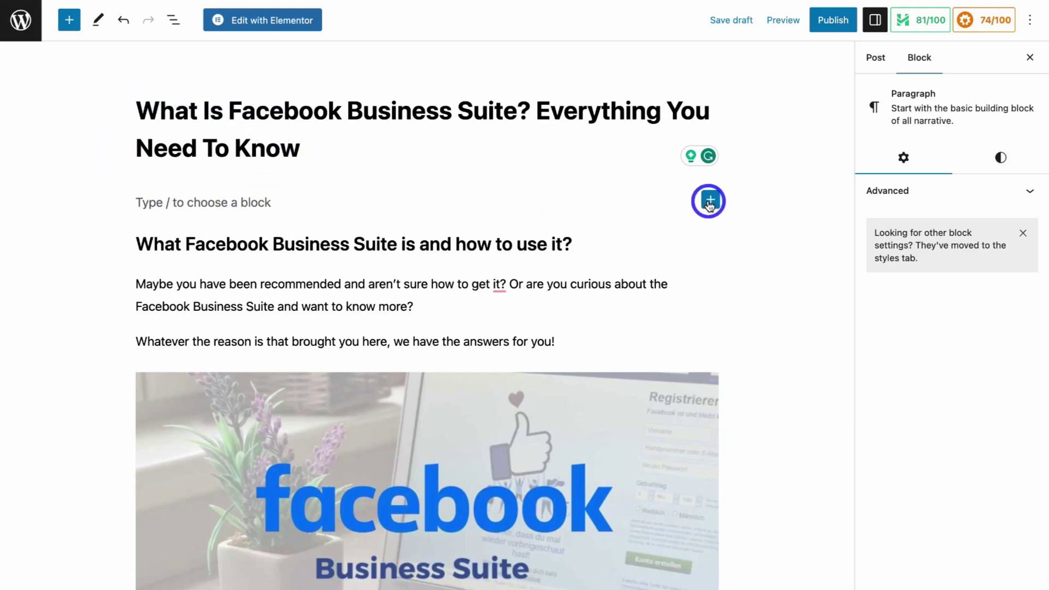
click(711, 199)
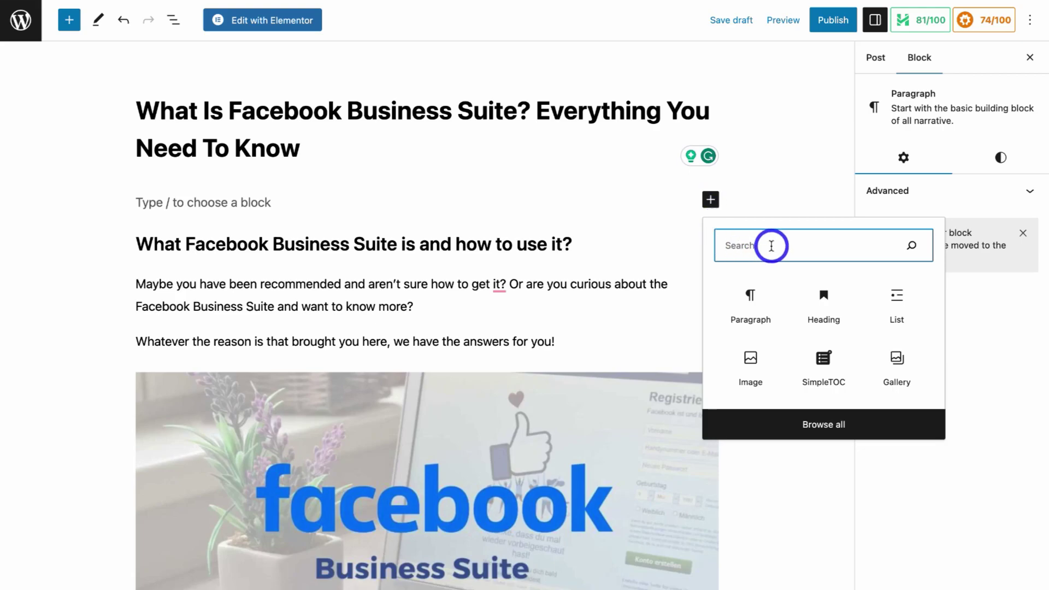
Add the SimpleTOC Table of Contents block from the inserter beneath the post title
click(824, 361)
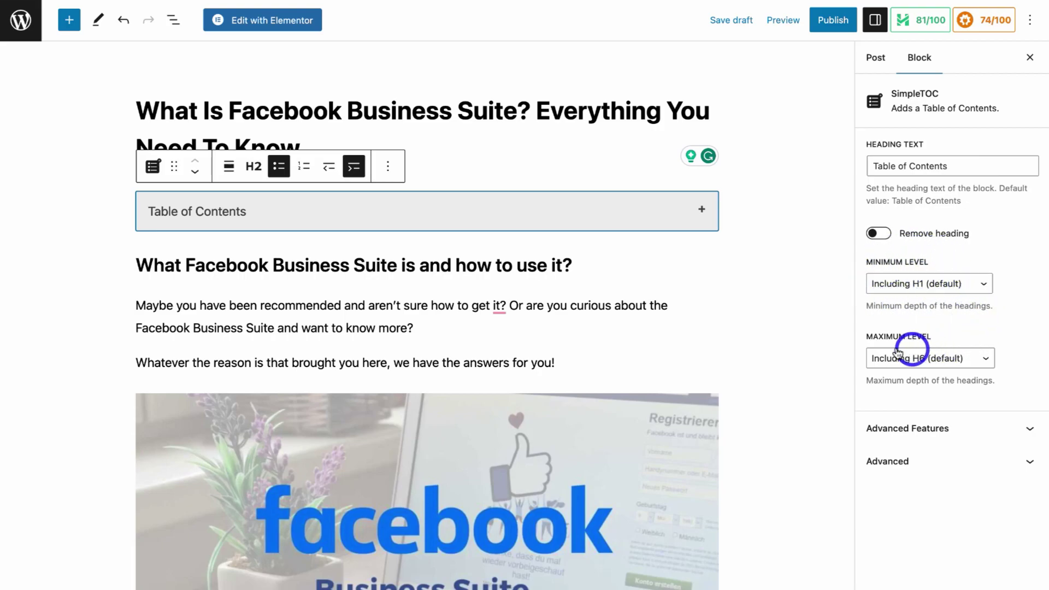
Set the SimpleTOC block's Maximum Level to Including H3, then bring up the Preview options
click(946, 363)
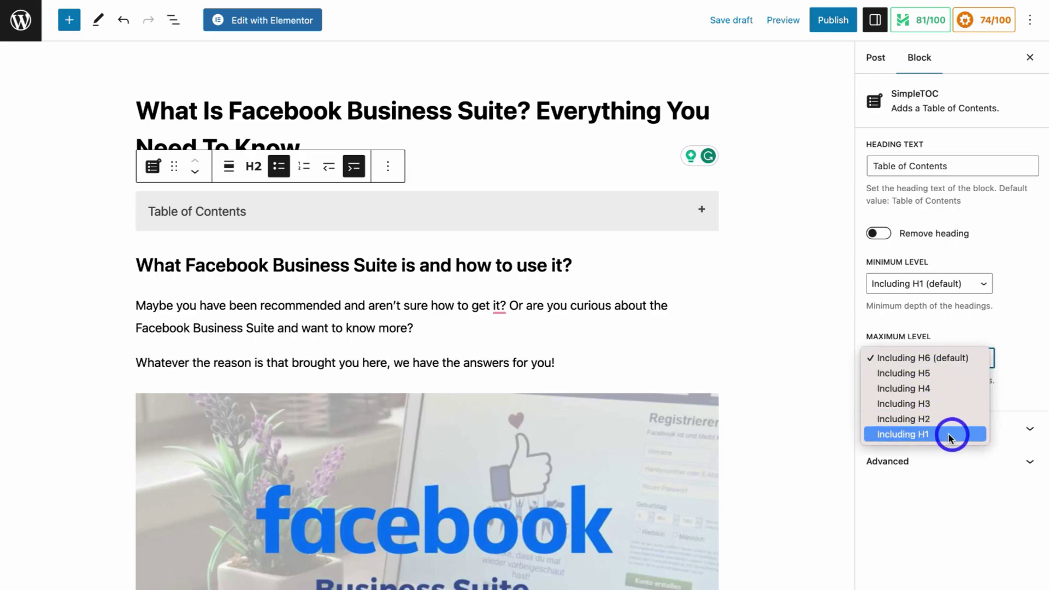
click(956, 406)
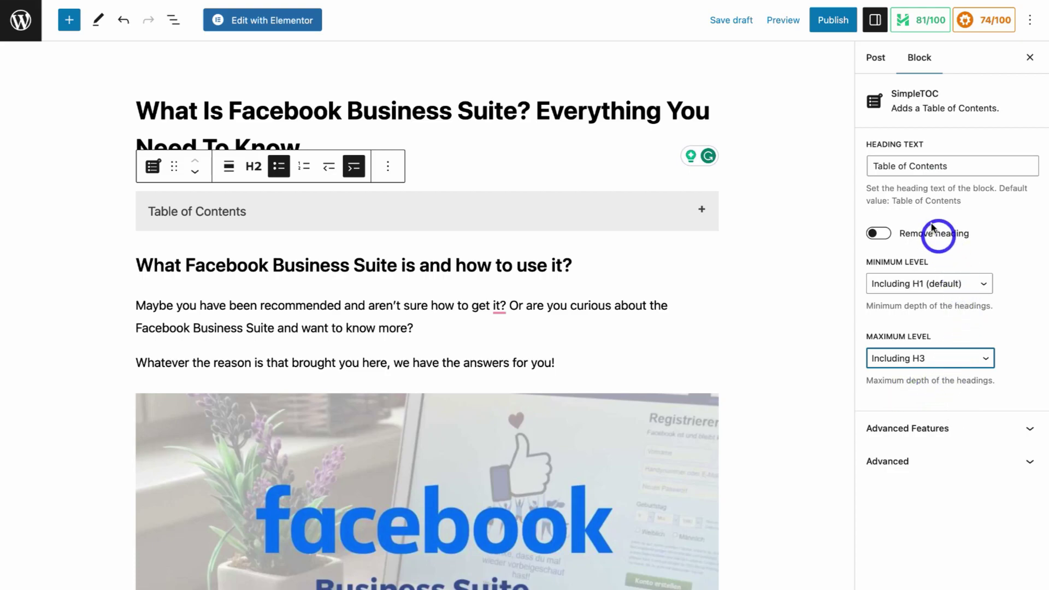
click(784, 25)
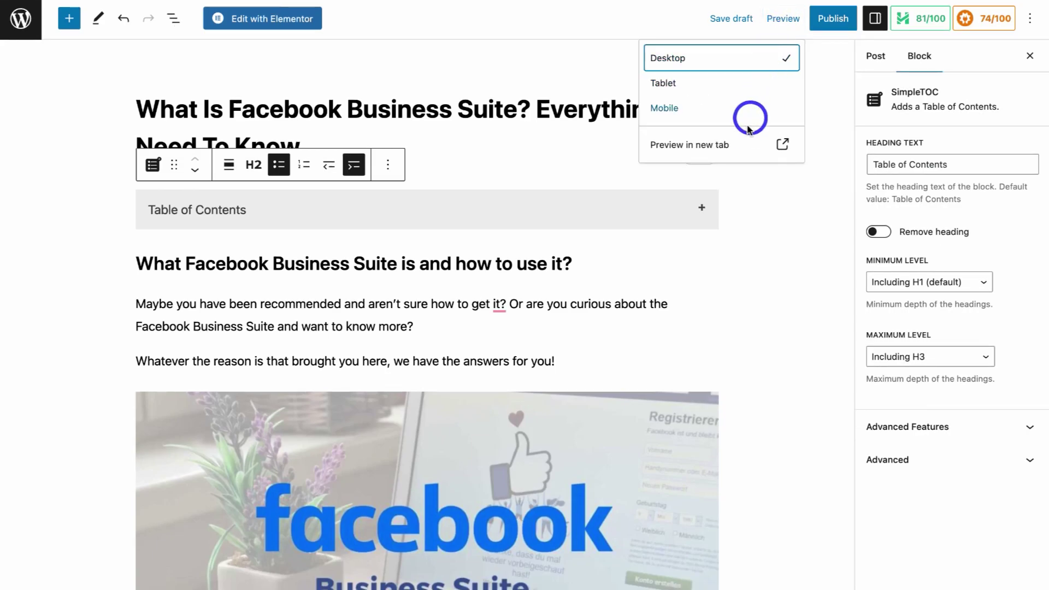
Preview the post in a new tab and expand its Table of Contents to reveal nested H3 links
click(732, 146)
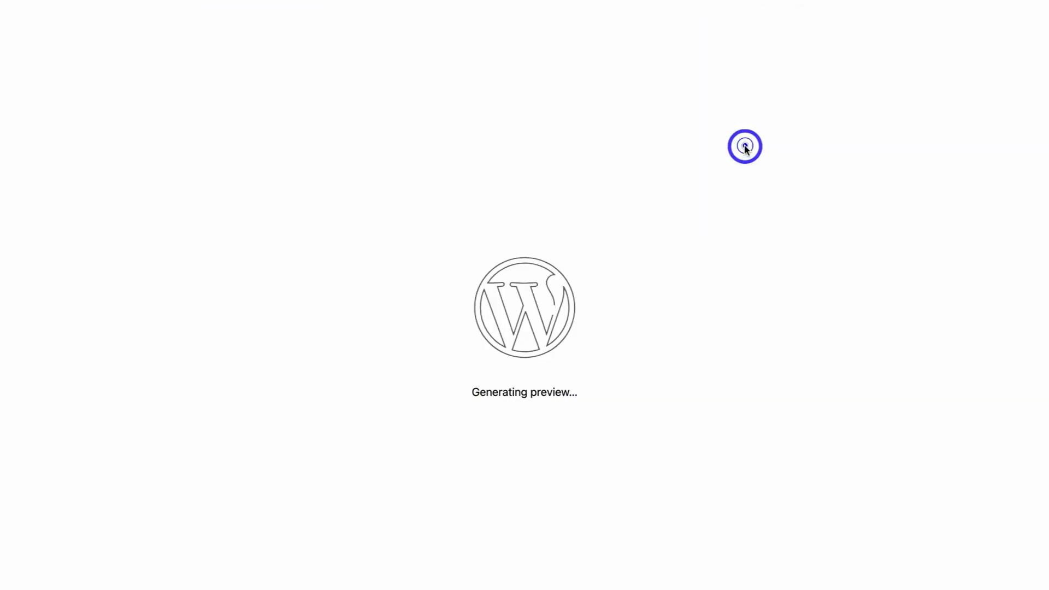
scroll(864, 382, down, 4)
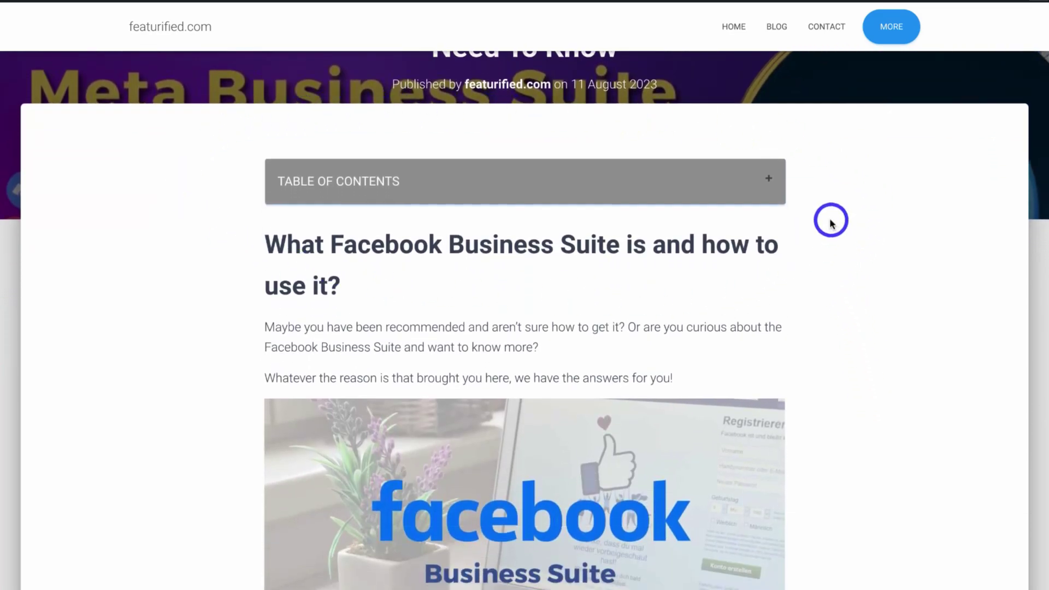
click(768, 181)
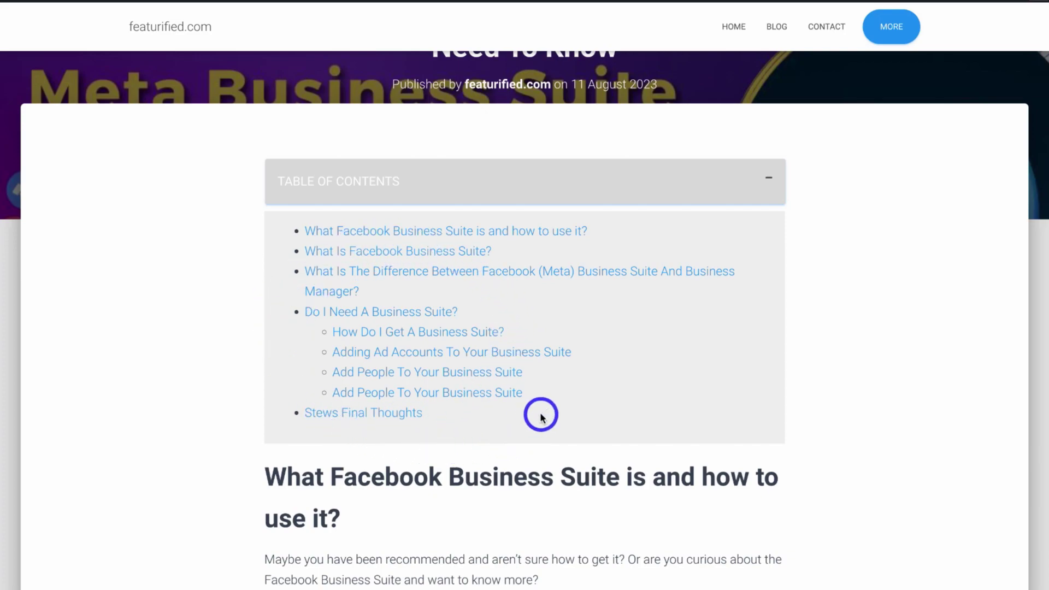
Follow the third table of contents link to the Business Suite vs Business Manager section
click(366, 271)
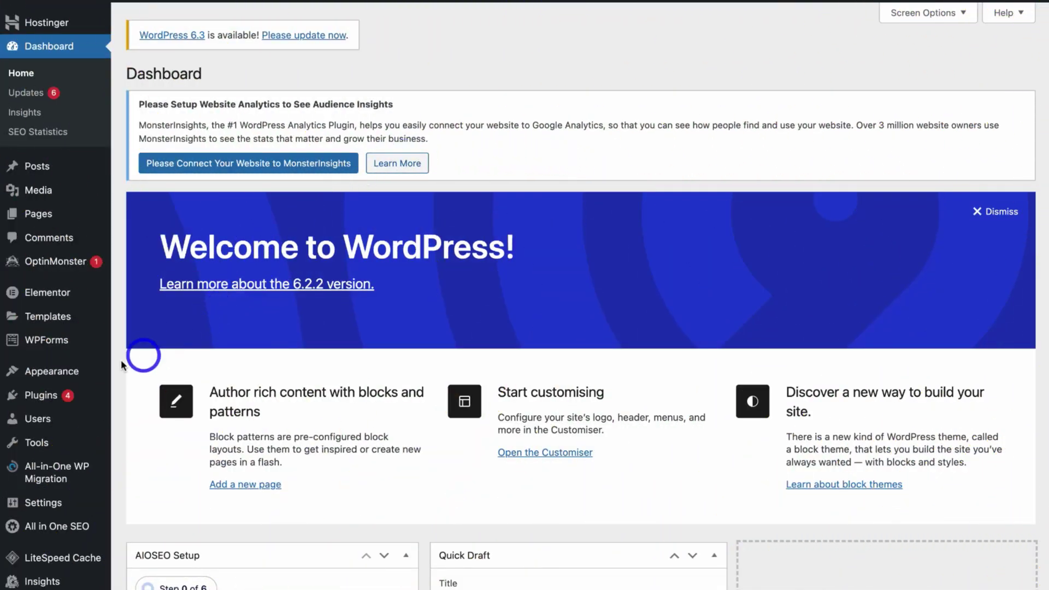
Search Add New plugins for 'luckywp', then install and activate LuckyWP Table of Contents
mouse_move(37, 398)
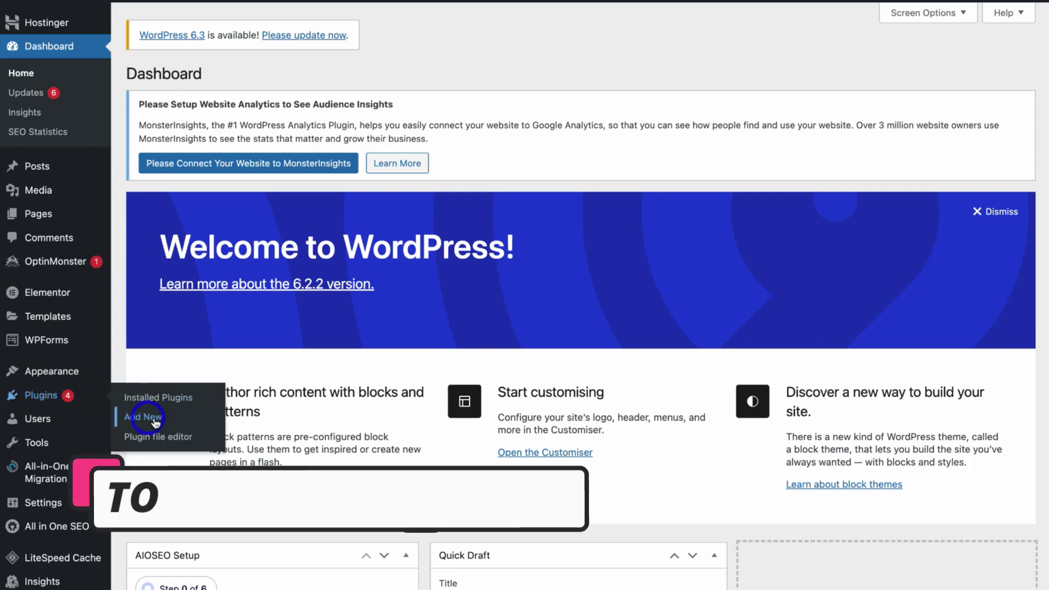
click(180, 416)
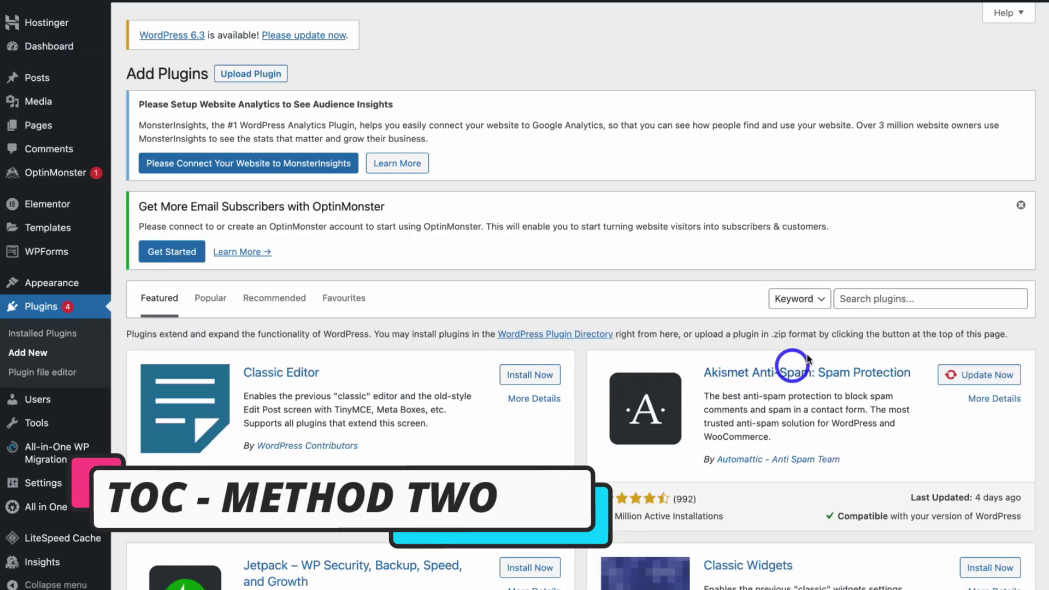
click(849, 300)
text(luckywp)
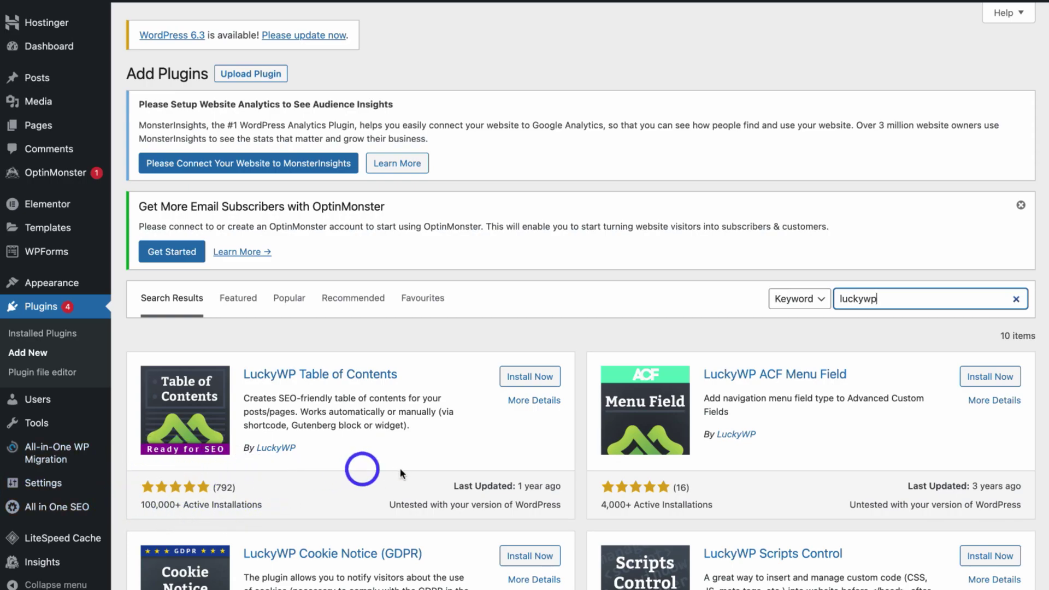
click(529, 377)
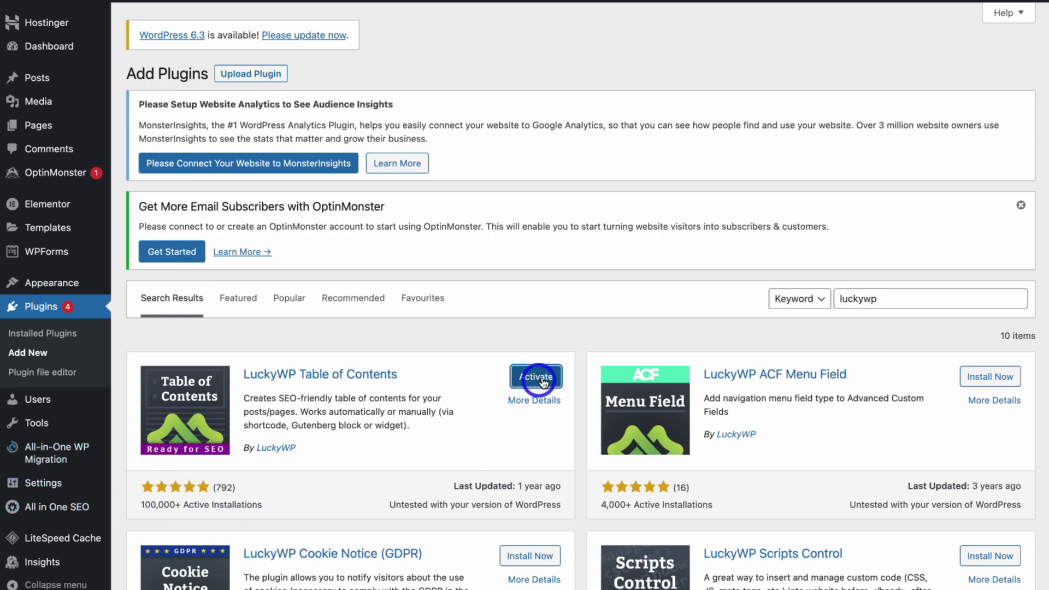
click(540, 378)
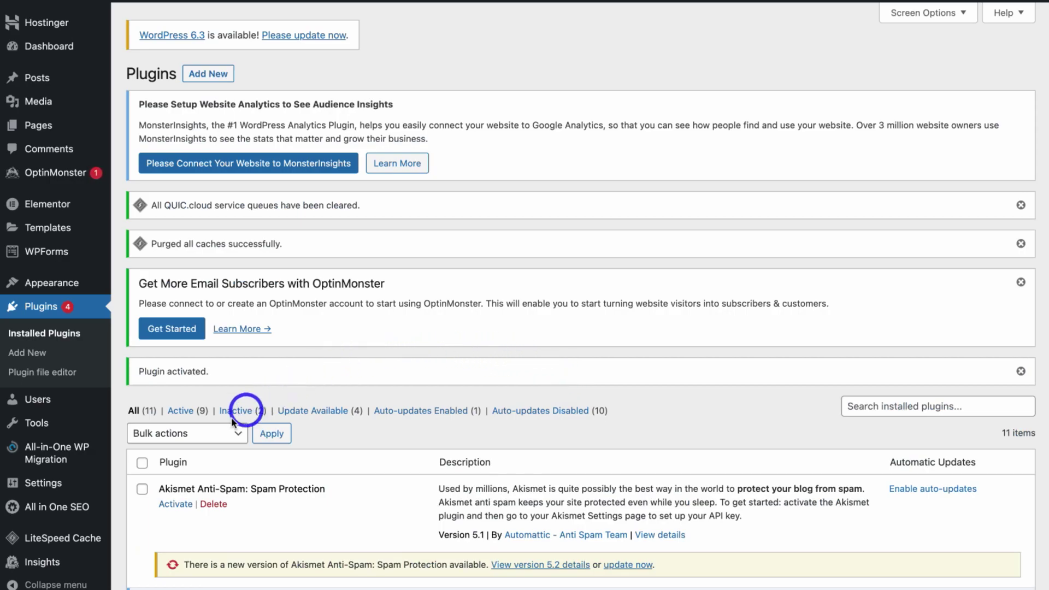
In the Table of Contents settings, set Depth to 3 and keep Decimal numbers (nested) numbering
mouse_move(60, 488)
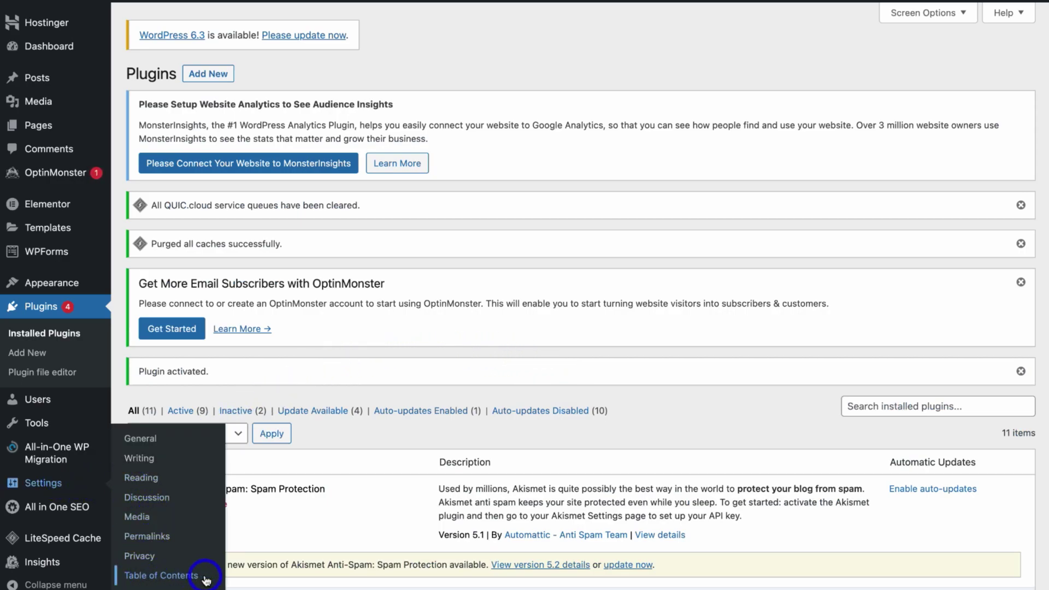
click(171, 579)
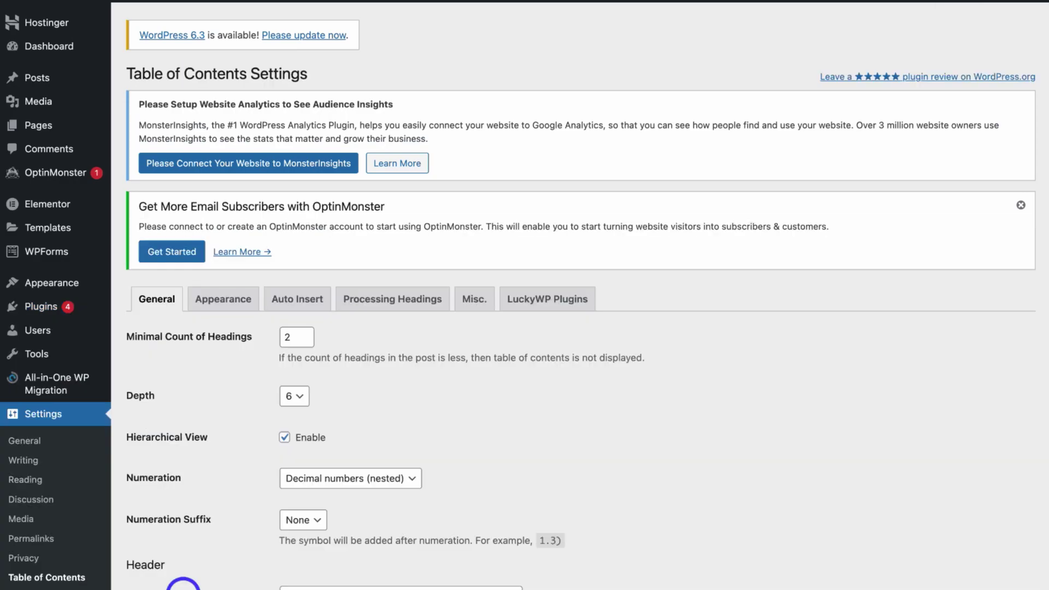
click(293, 396)
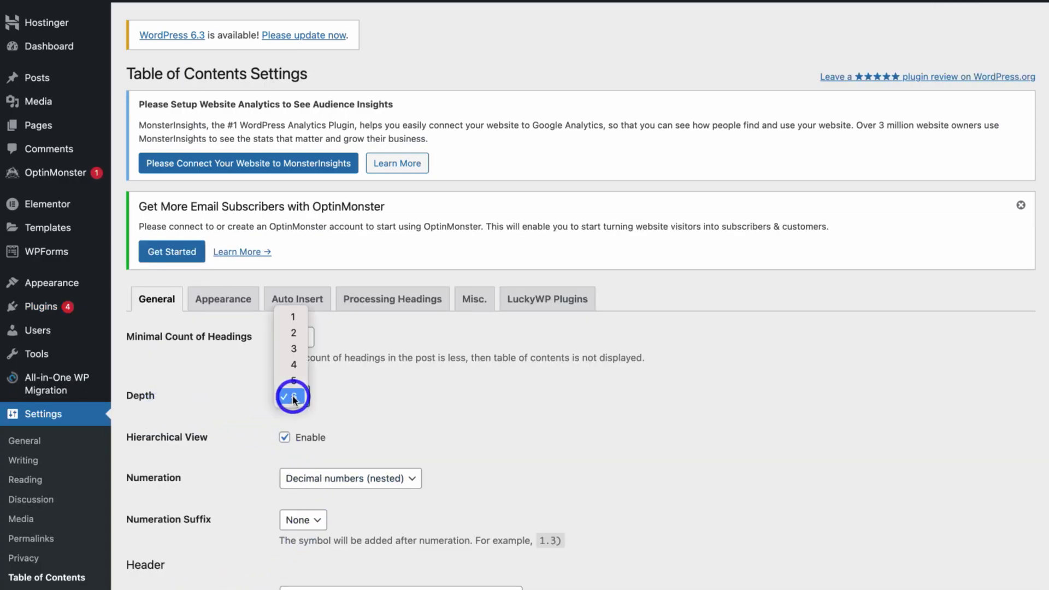
click(292, 351)
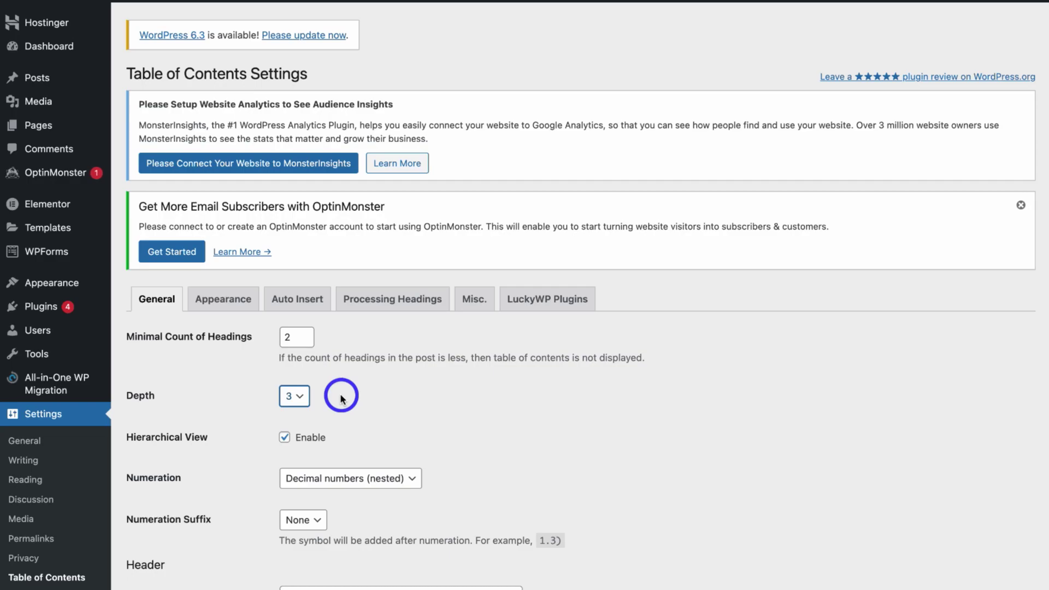
click(405, 483)
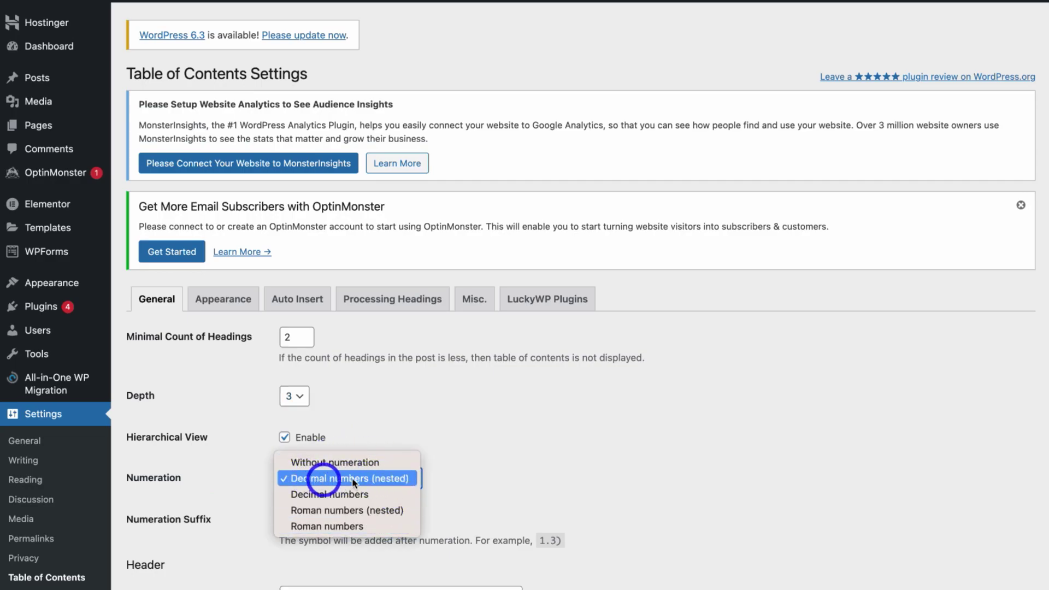
click(474, 477)
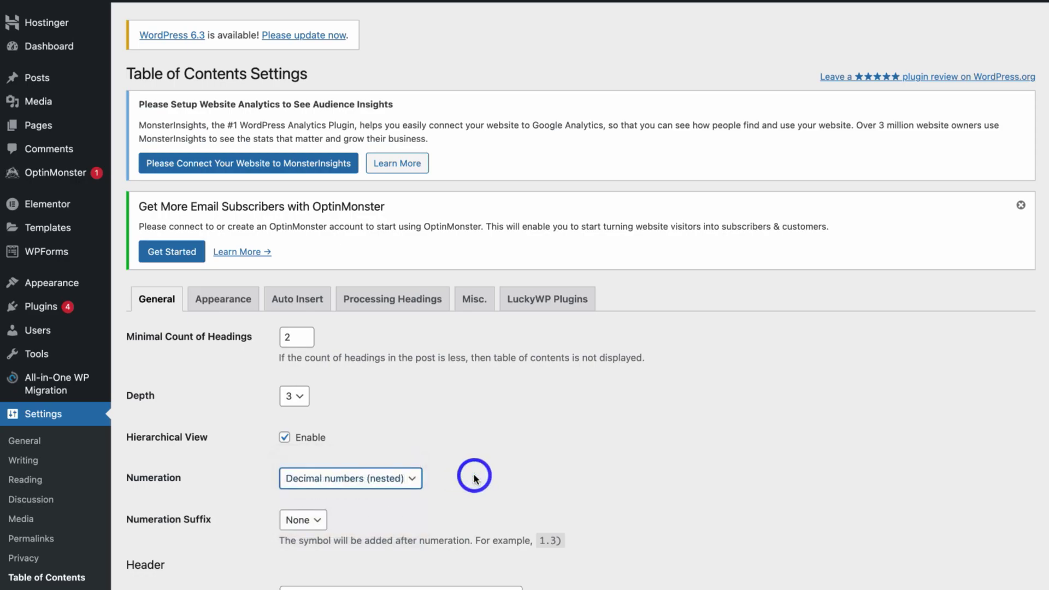
Change the title to 'Table of Contents' and save the general settings
scroll(474, 477, down, 3)
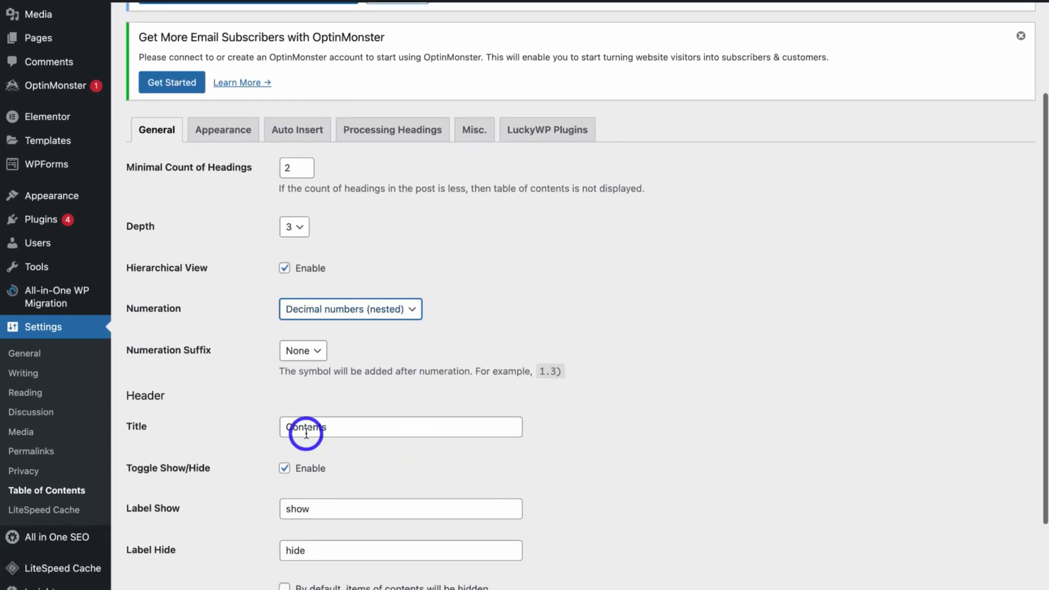
click(288, 427)
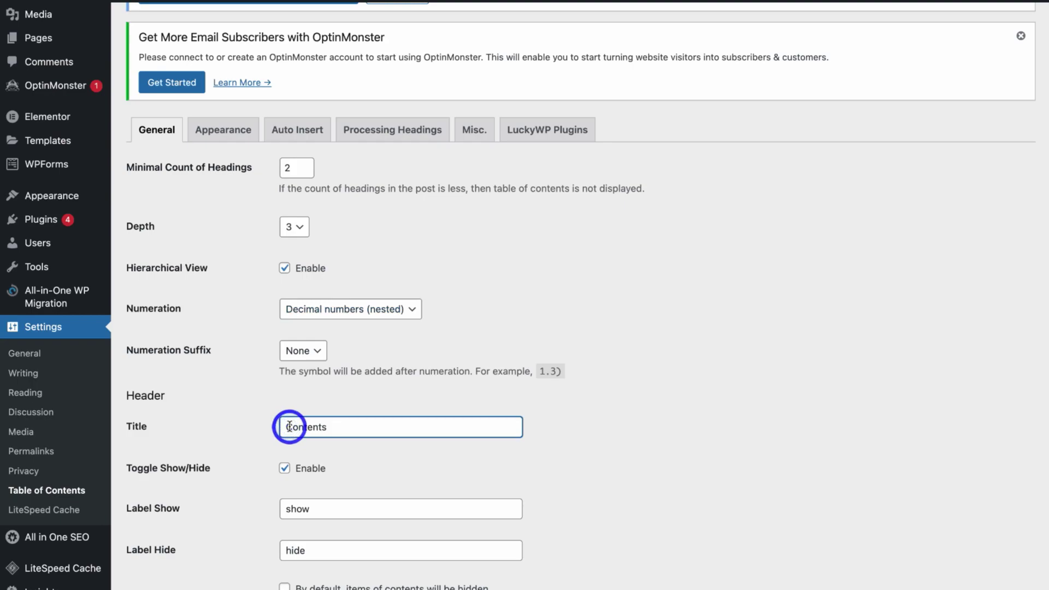
text(Table of)
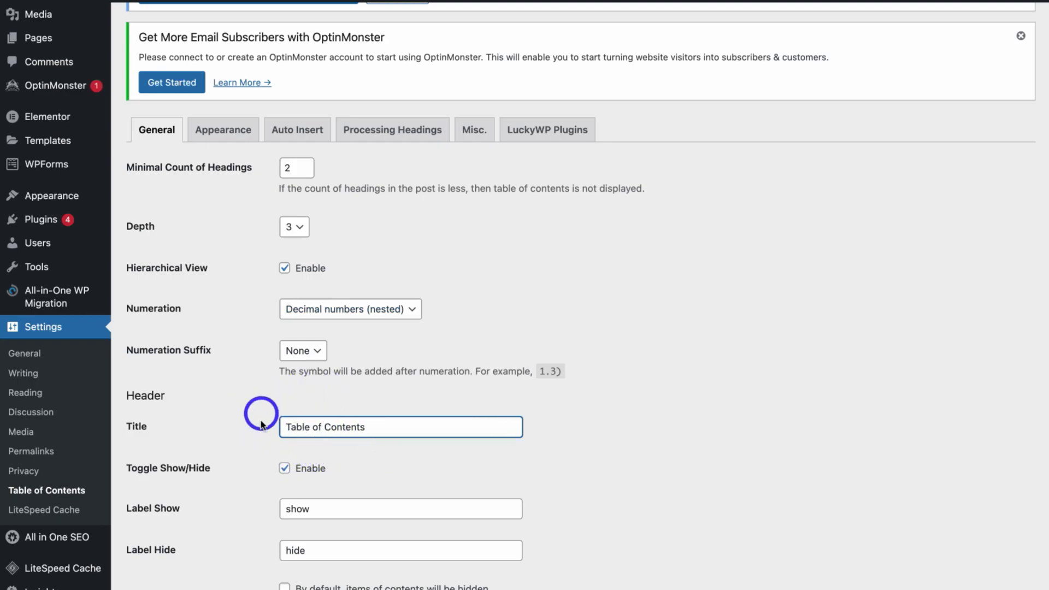
scroll(390, 455, down, 3)
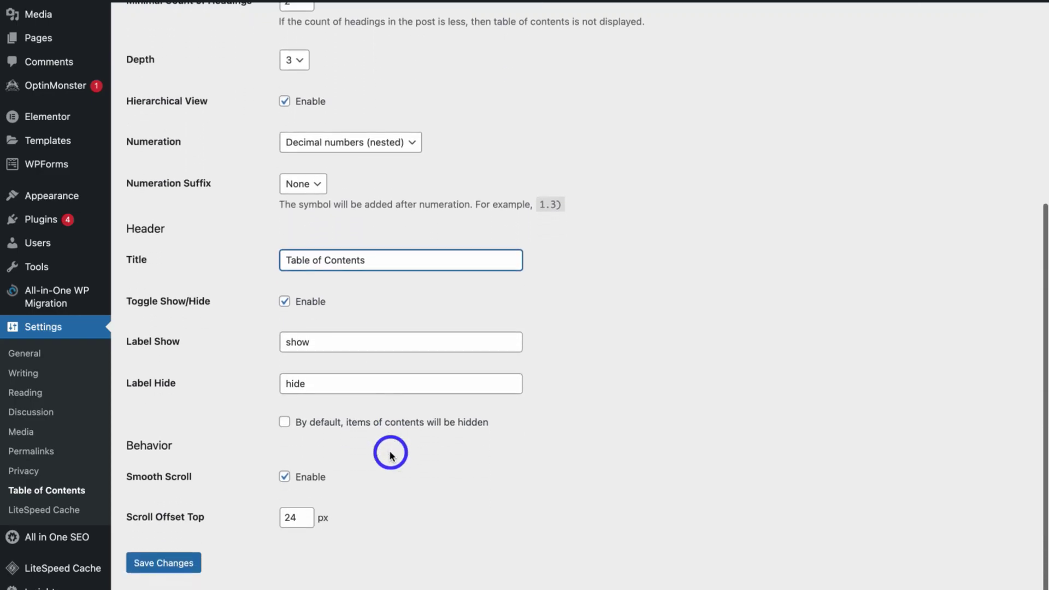
click(178, 569)
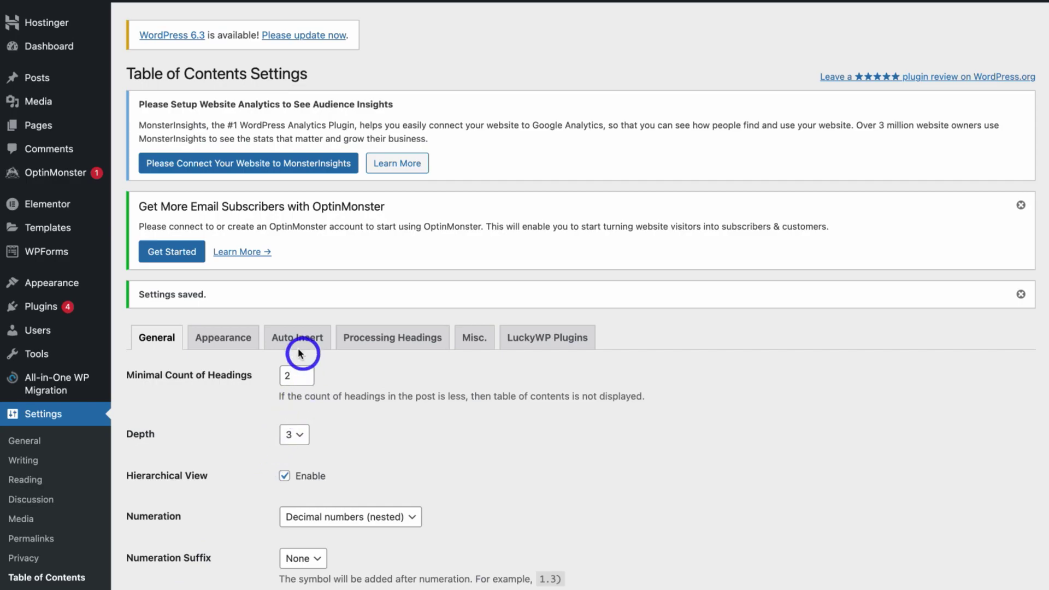
Enable Auto Insert for the table of contents before the first heading in posts, and save
click(285, 344)
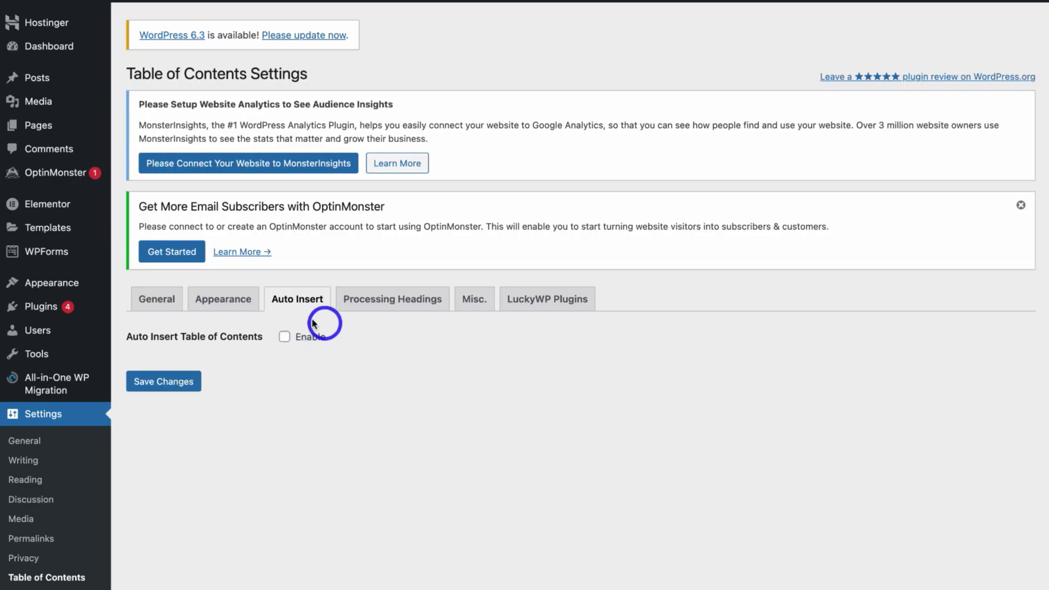
click(285, 337)
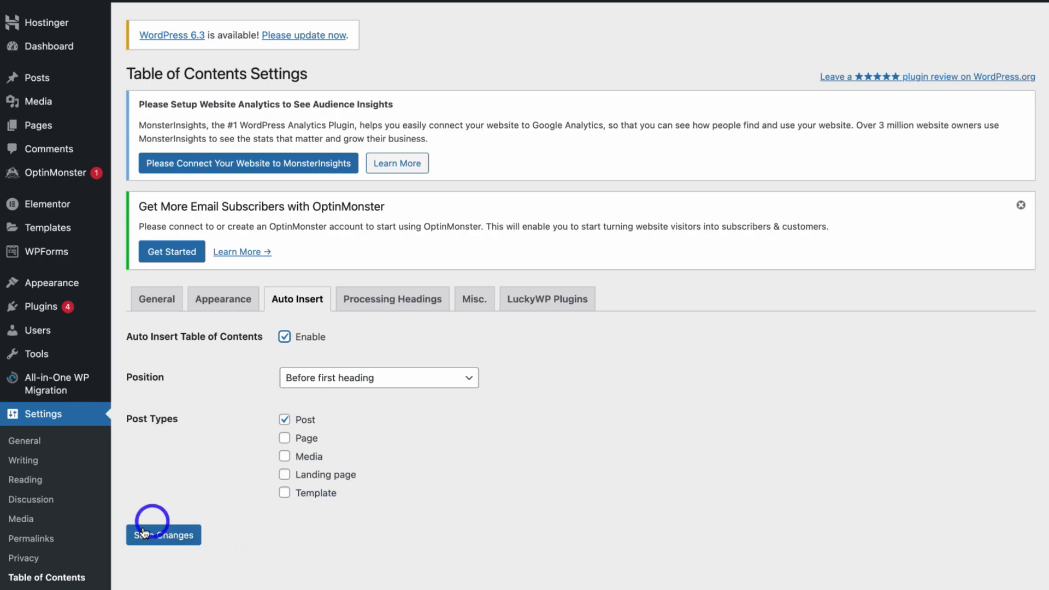
click(170, 541)
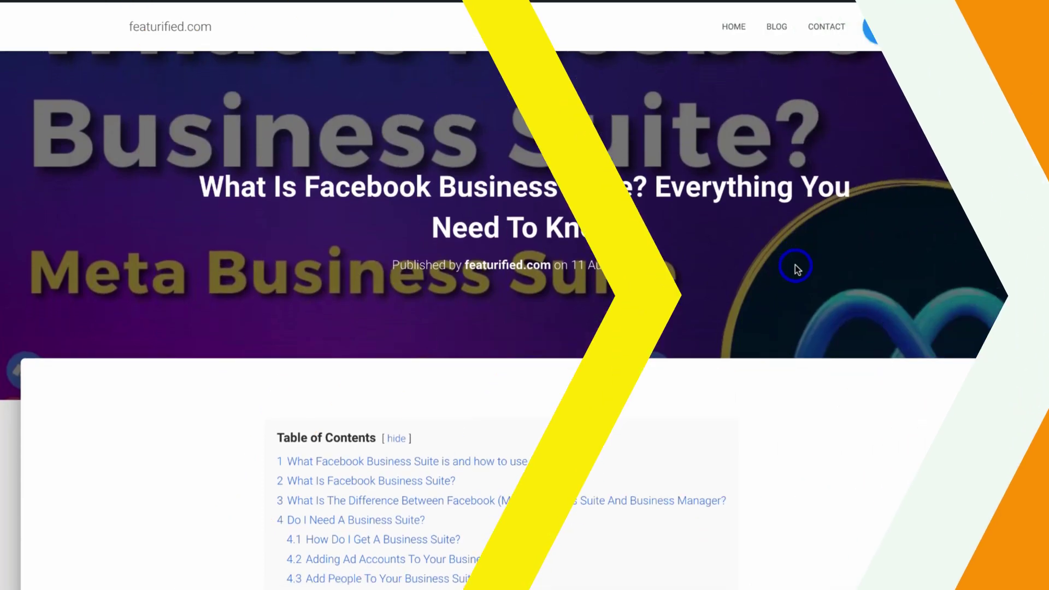
Hide and re-show the post's table of contents, then follow link 3 to the Business Manager section
scroll(839, 366, down, 4)
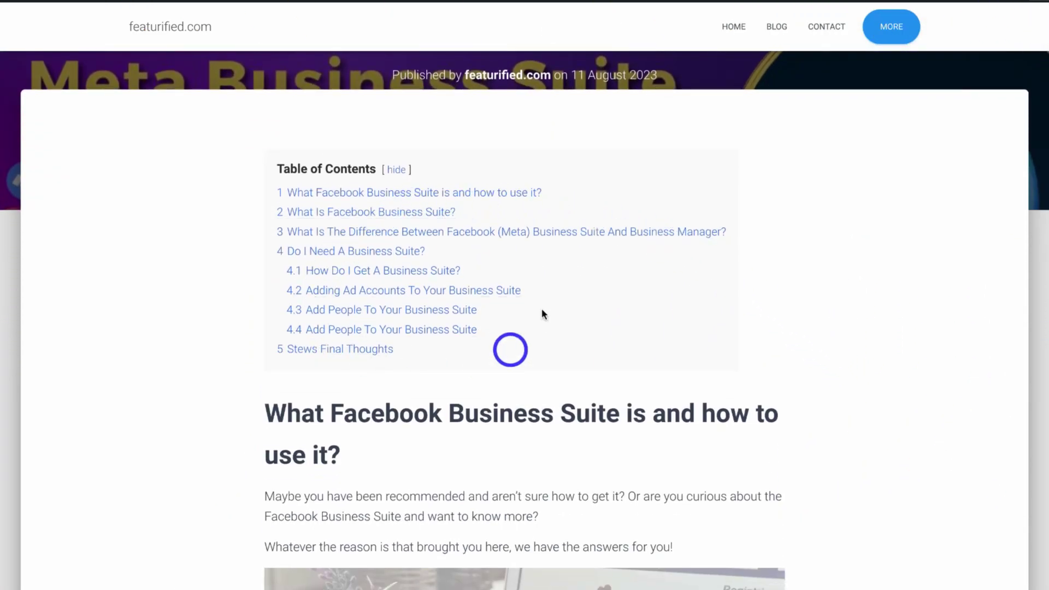
click(398, 169)
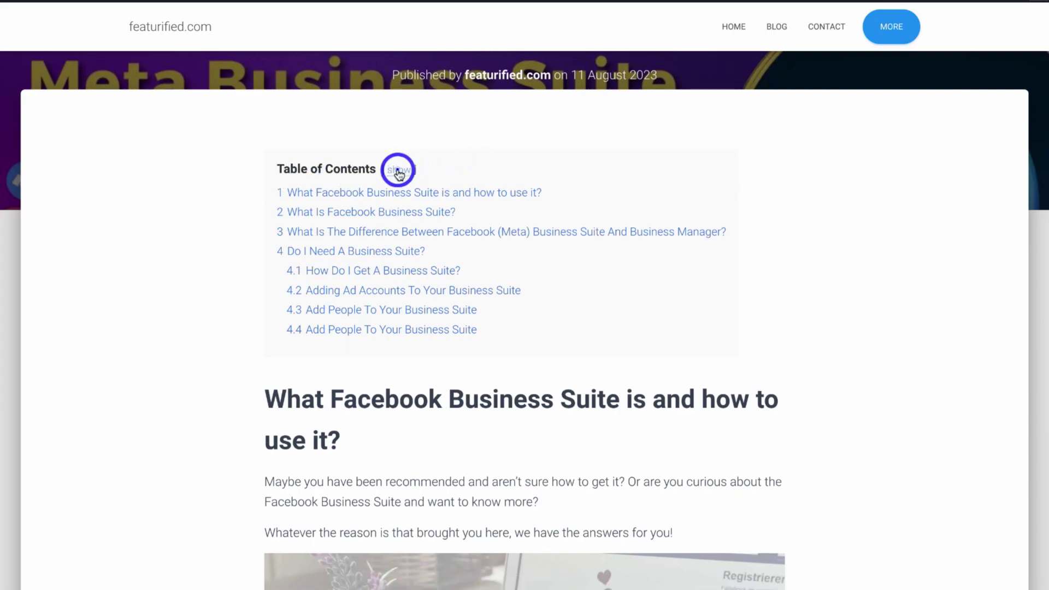
click(396, 170)
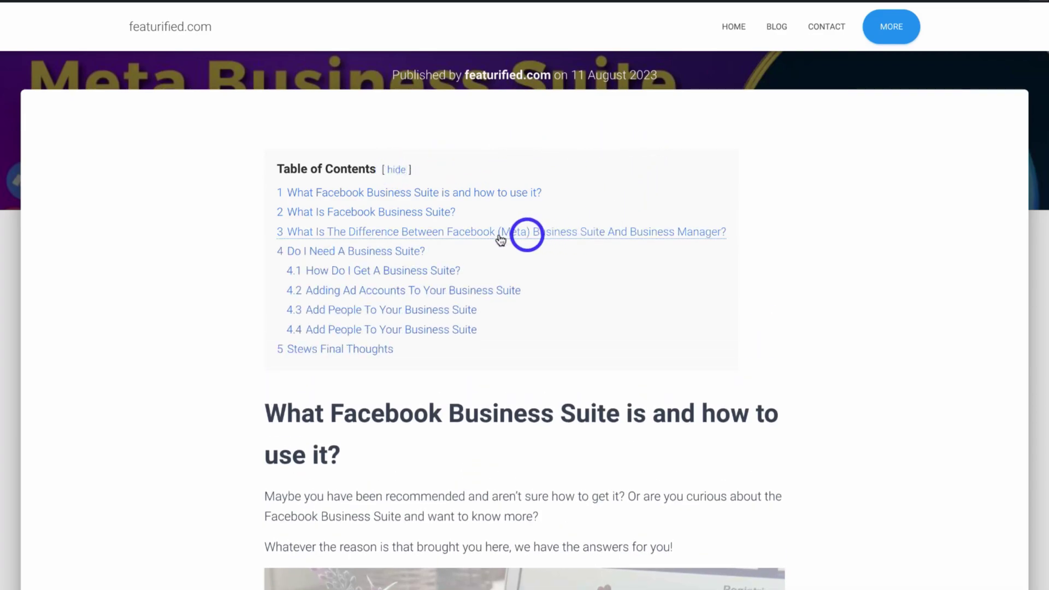
click(329, 232)
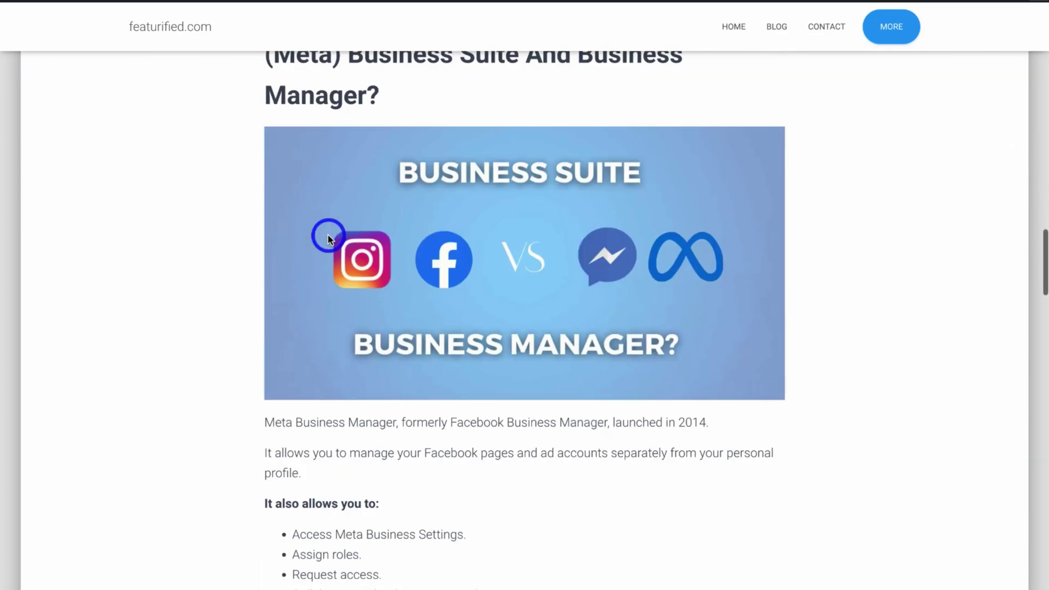